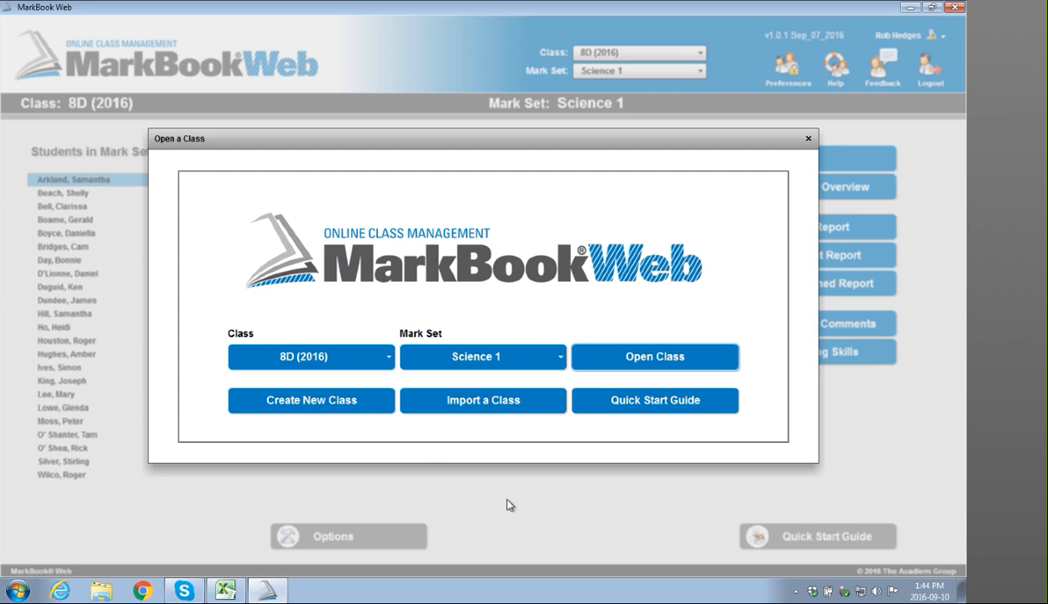
Step: Start a new class with code SNC1D1-02 and name Science 9, moving its start date back five months from February 2017
click(332, 404)
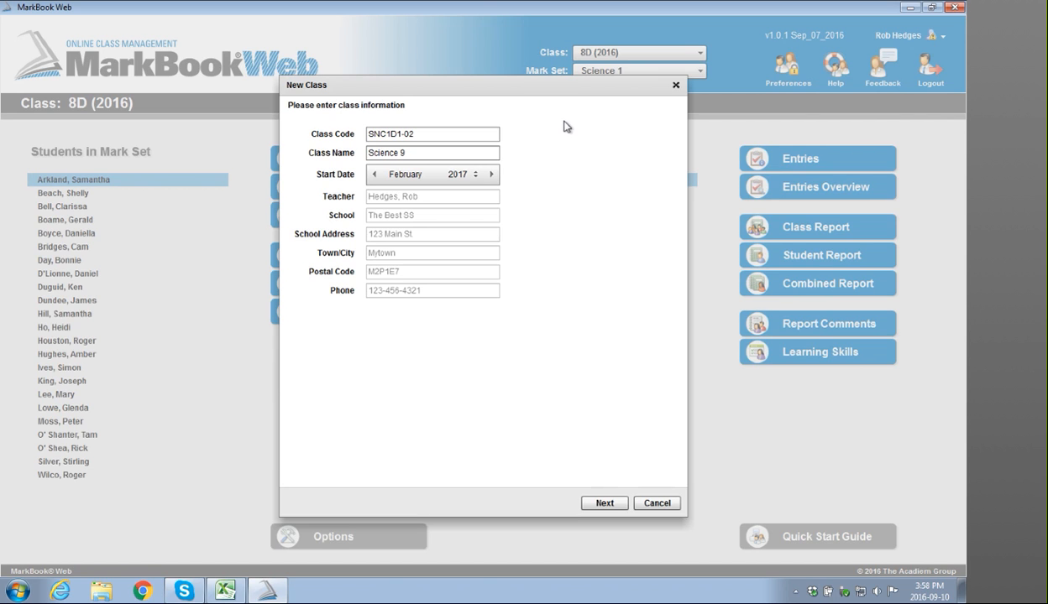
click(419, 154)
click(375, 174)
click(375, 174)
click(374, 175)
click(374, 175)
click(374, 174)
click(605, 504)
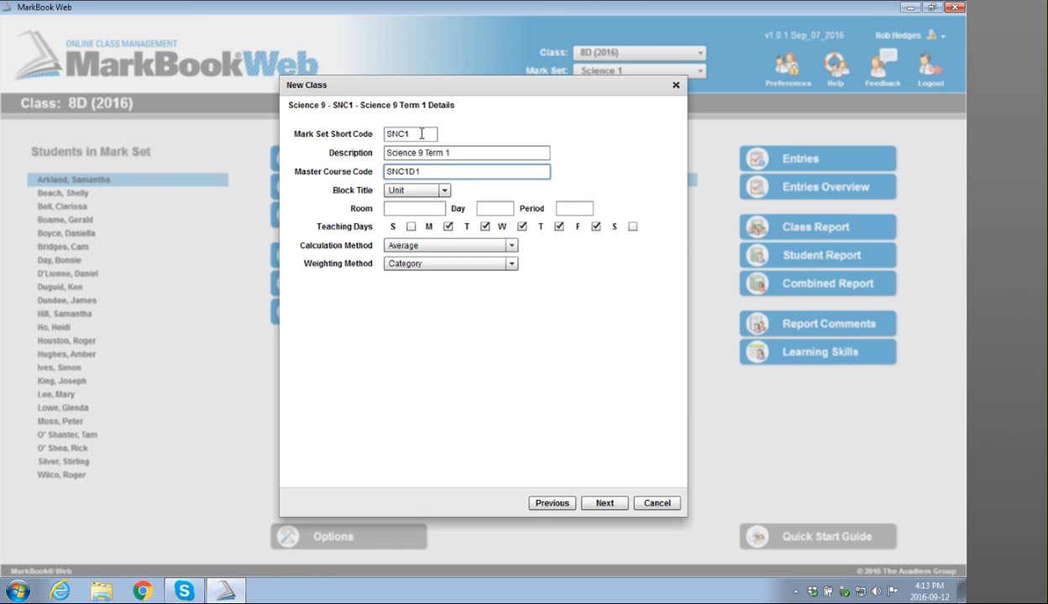
Step: Fill in the mark set details with short code SNC1, description Science 9 Term 1 and master course code SNC1D1
click(421, 133)
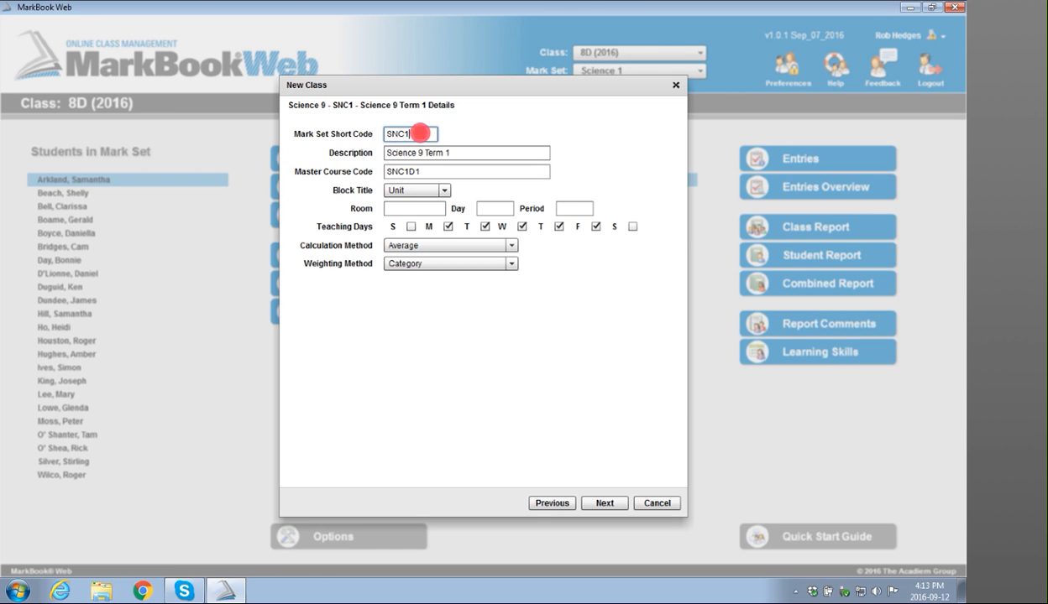
click(472, 152)
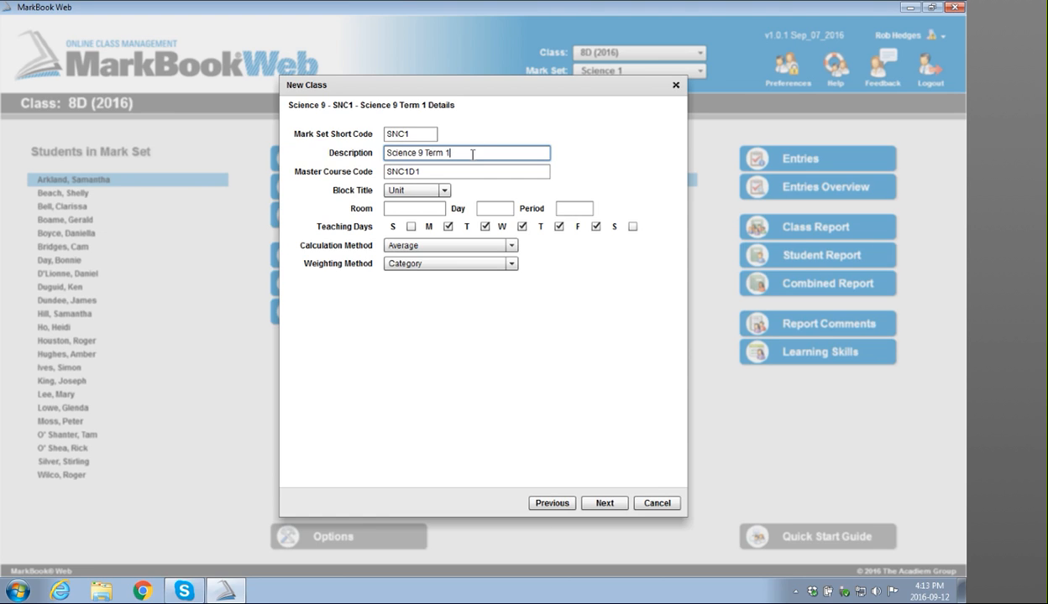
click(468, 171)
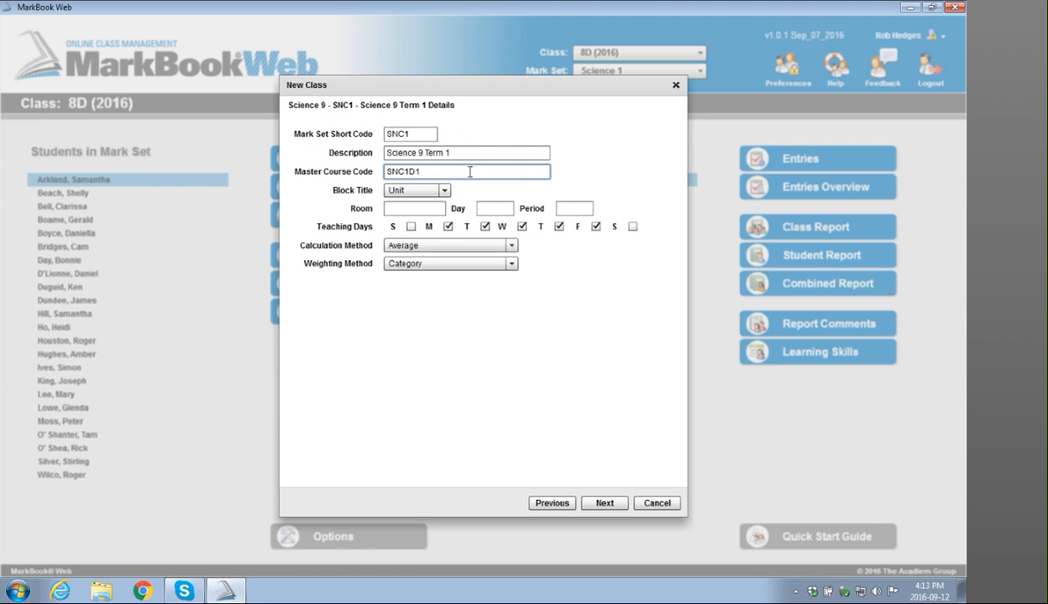
click(444, 190)
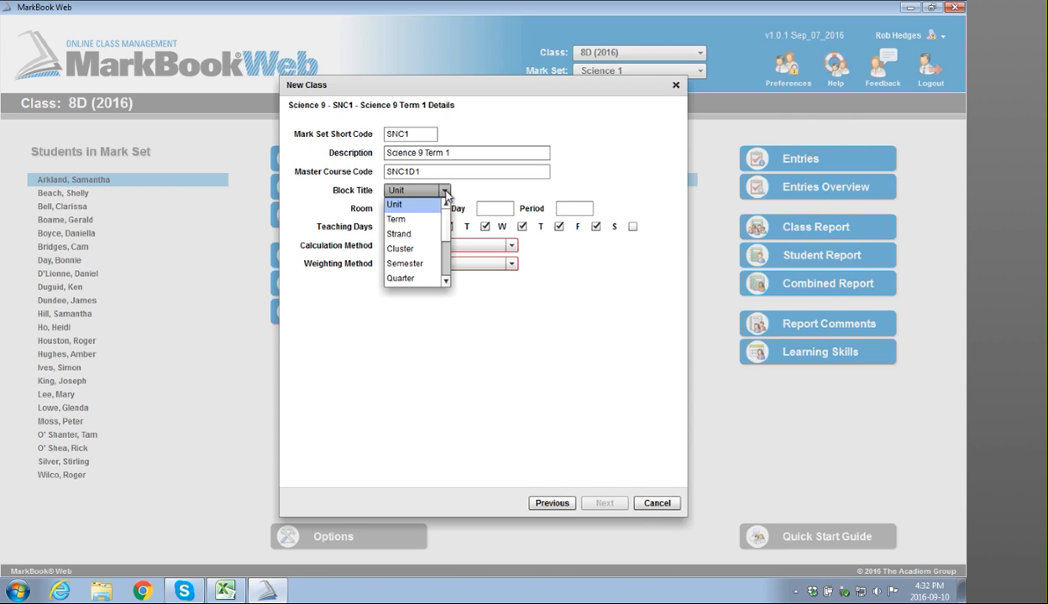
mouse_move(444, 220)
mouse_down()
mouse_move(438, 261)
mouse_move(452, 226)
mouse_up()
click(410, 205)
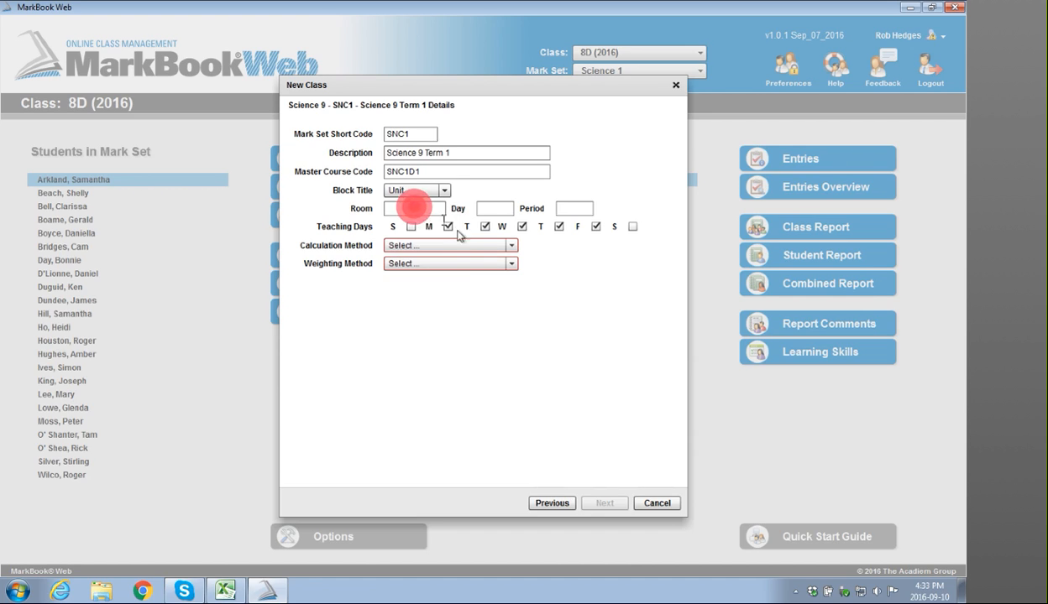
Step: Set the mark set's block title to COP
click(444, 191)
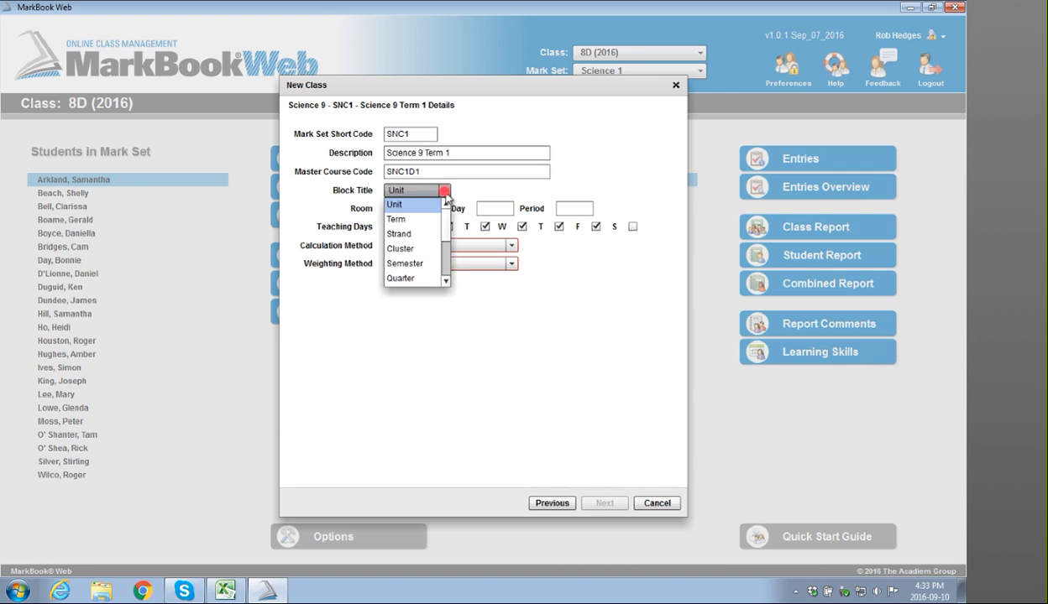
drag(448, 225, 448, 267)
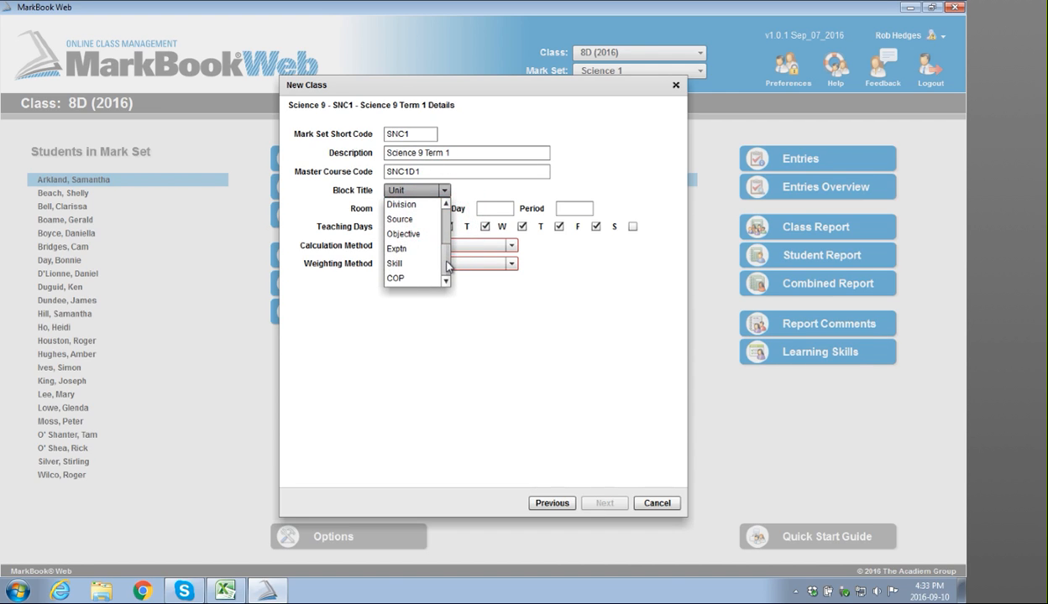
click(398, 279)
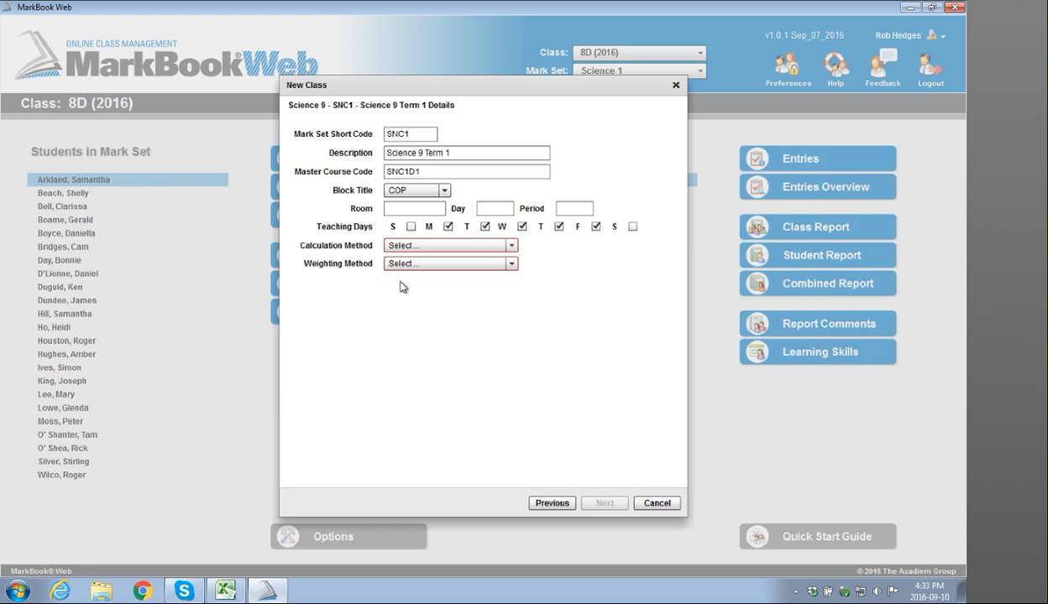
Step: Set the mark set's room to 123, day to 1 and period to 2
click(406, 209)
text(123)
click(495, 208)
text(1)
click(579, 210)
text(2)
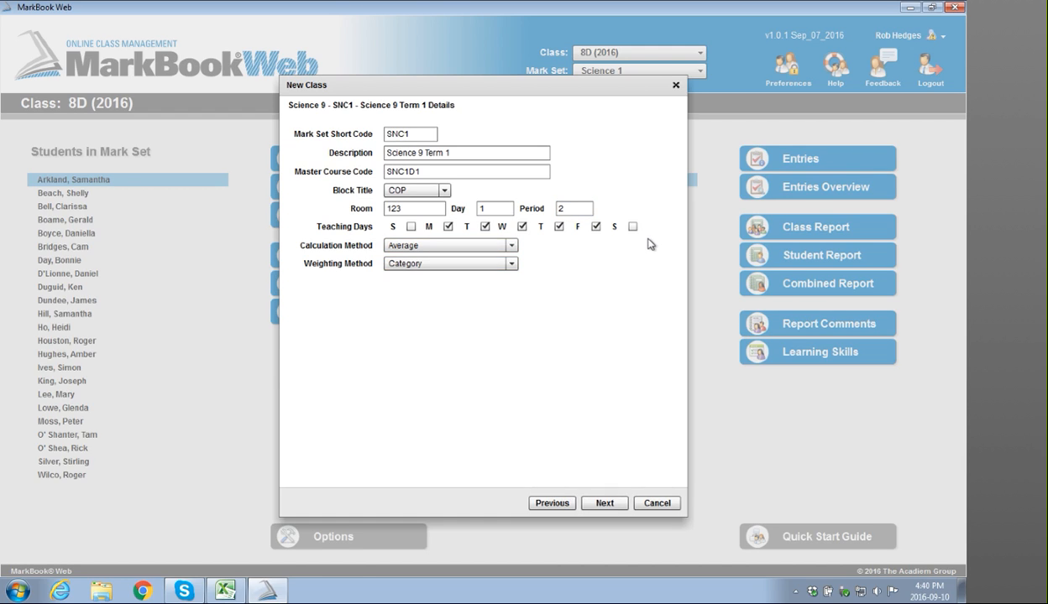
Step: Keep Monday to Friday as teaching days, set the calculation method to Blended Mode, and continue to the student selection
click(633, 227)
click(634, 228)
click(511, 247)
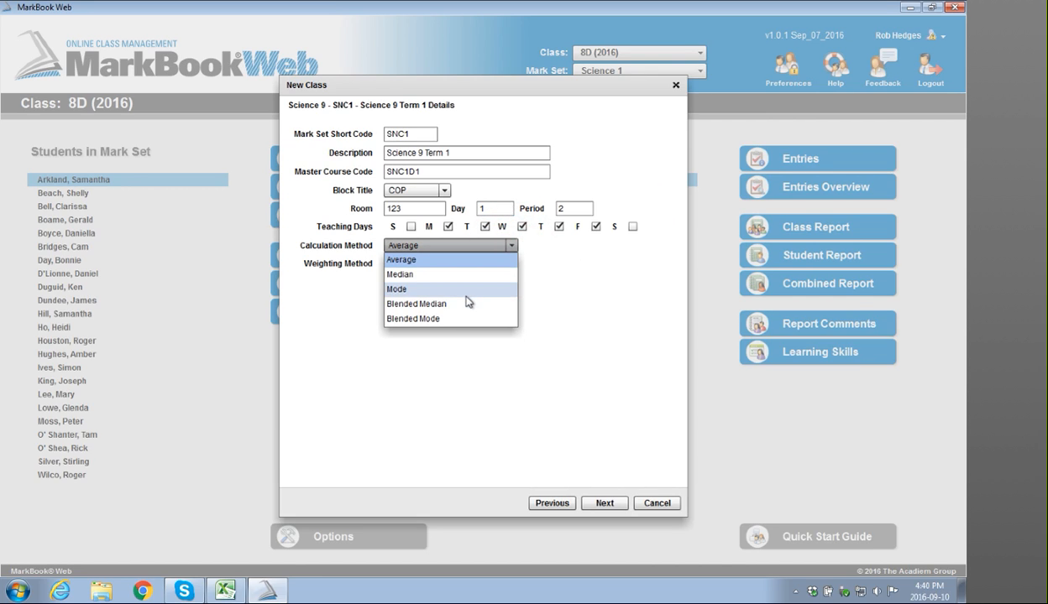
click(453, 320)
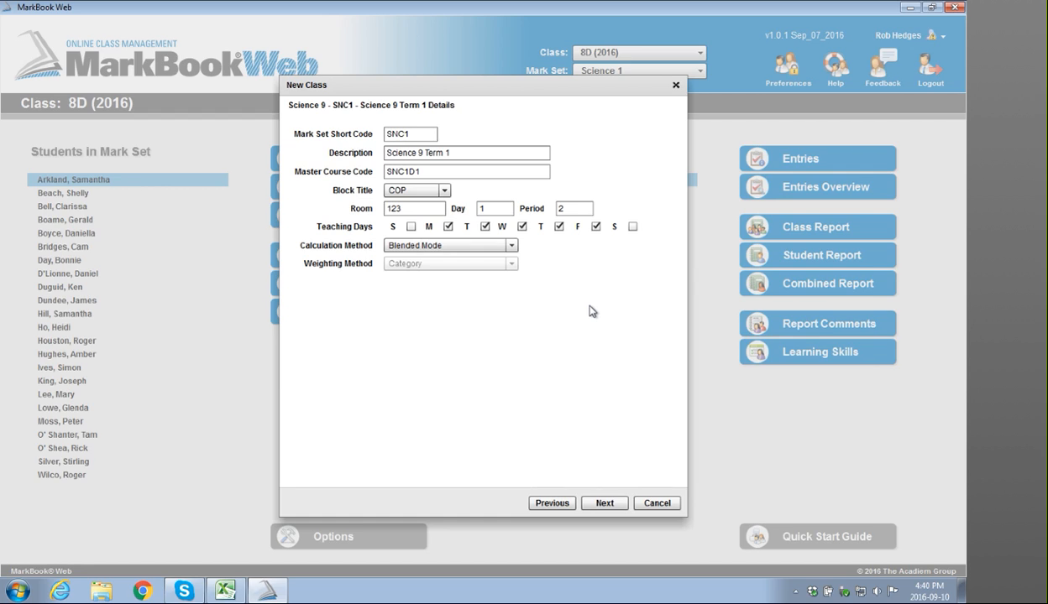
click(602, 508)
click(603, 506)
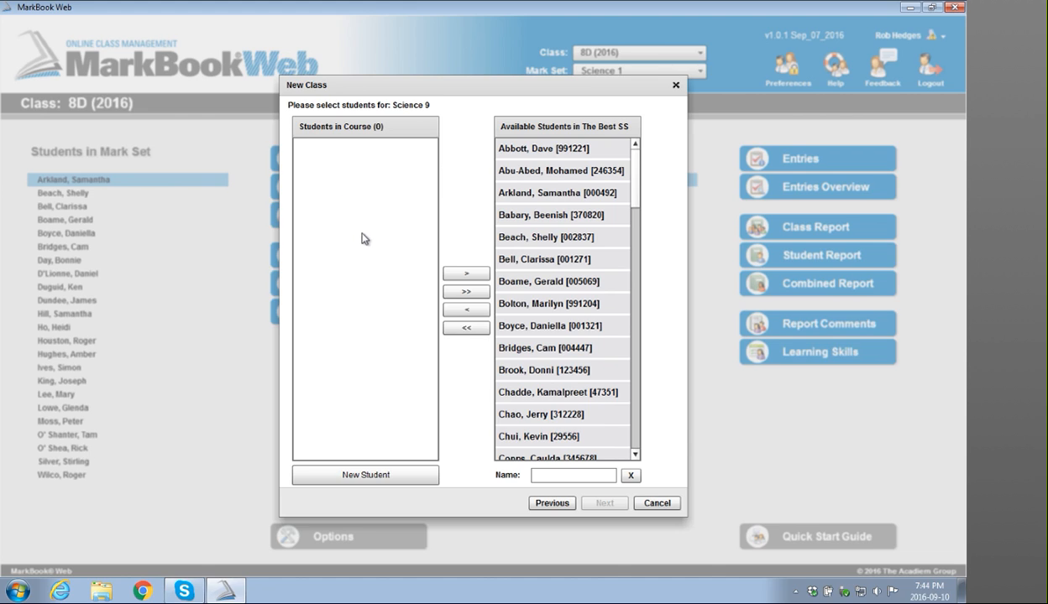
Step: Create a new female student in home form 9B, entering the student's full name and student number, and save the record
click(361, 228)
click(376, 477)
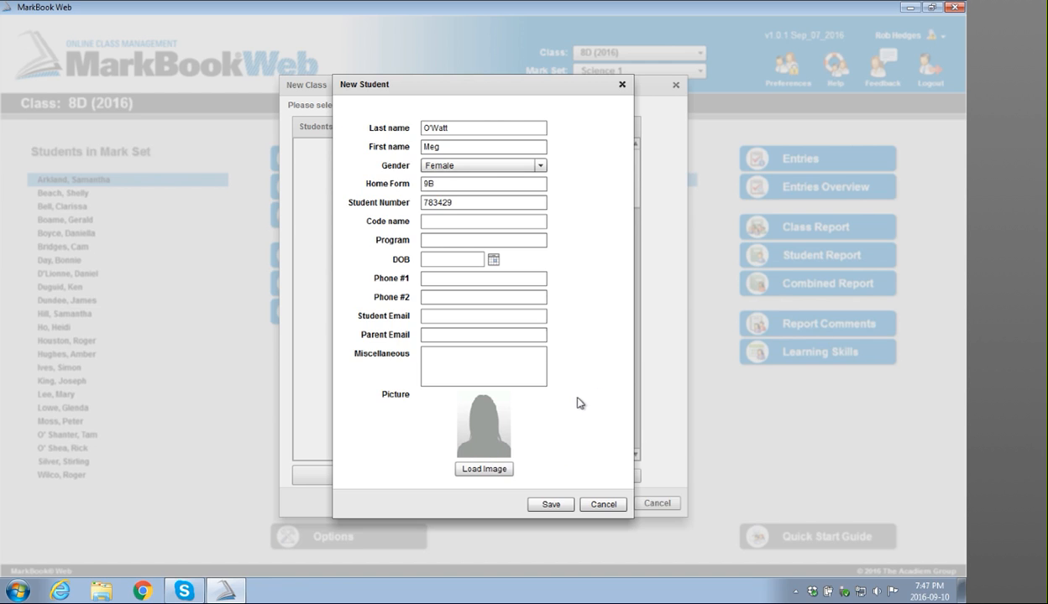
click(550, 504)
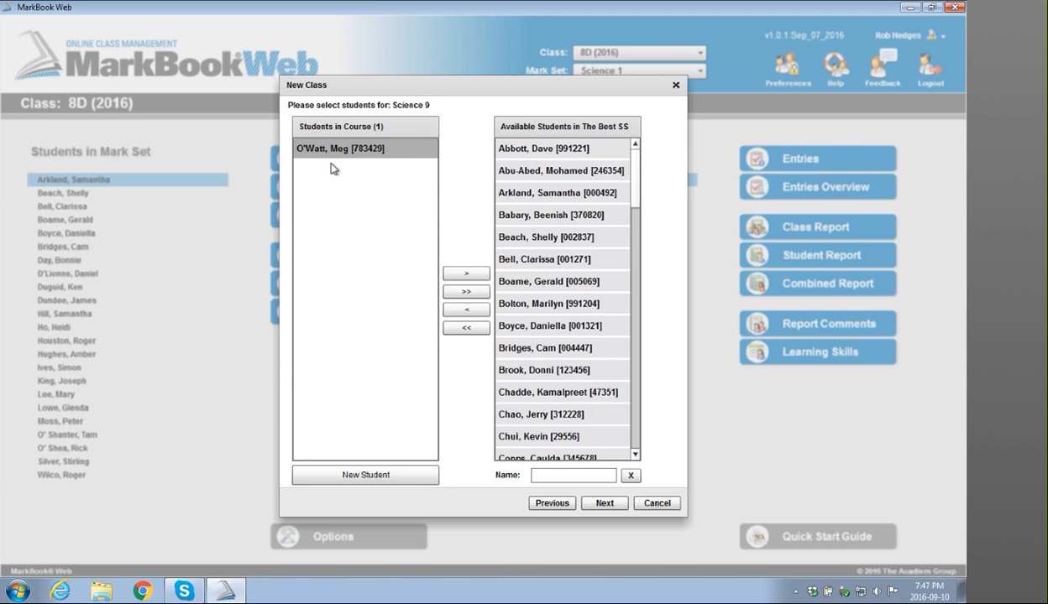
Step: Add the eleventh student in the school's available list to the course and continue to the category setup
click(526, 379)
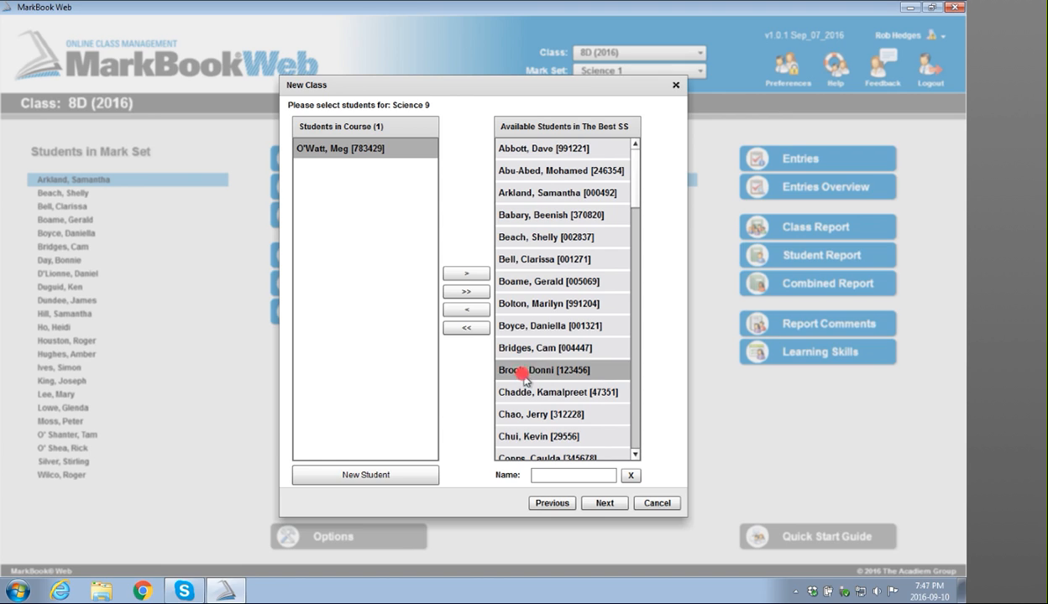
click(471, 313)
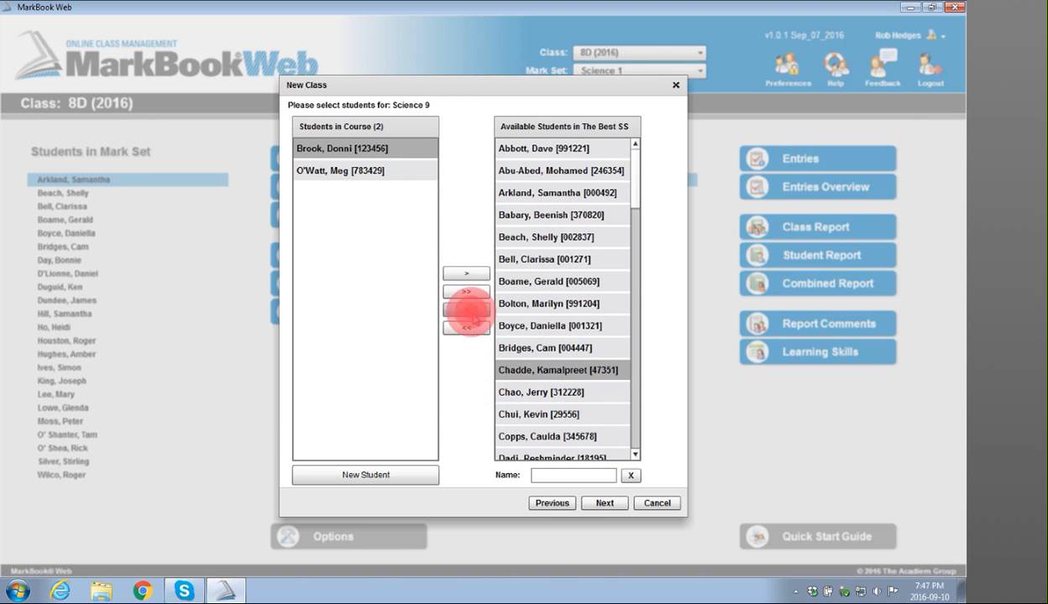
click(619, 375)
click(604, 504)
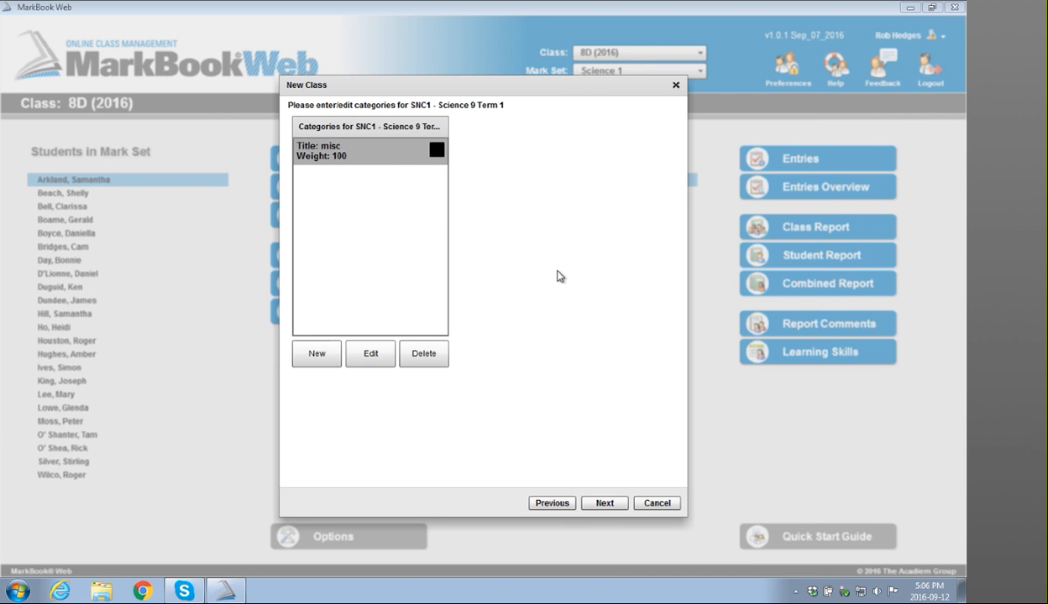
Step: Add a mark set category titled KnowUnd with weight 25 and the red colour FF0000
click(307, 357)
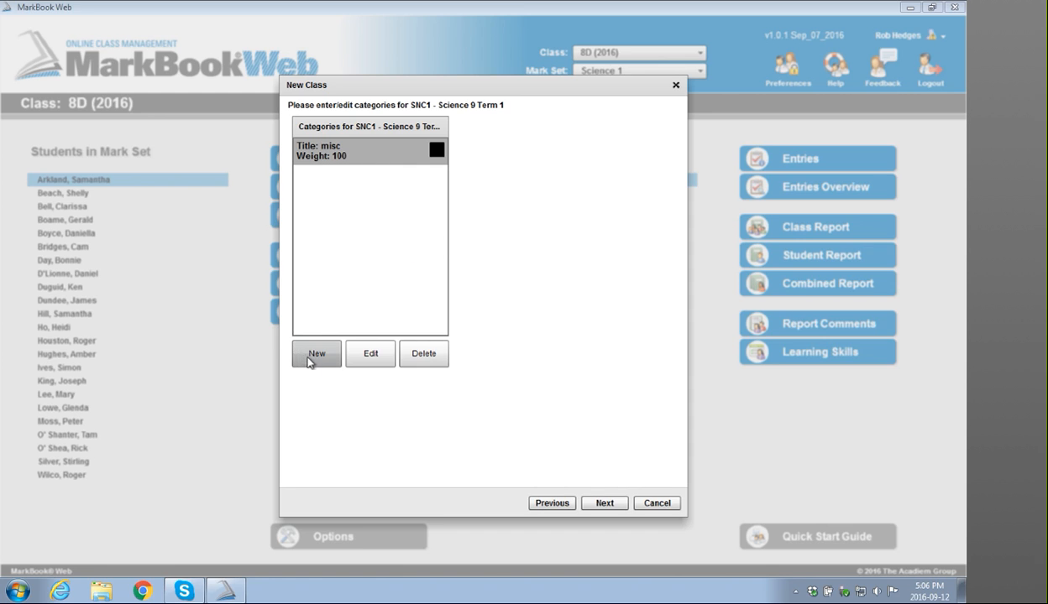
click(310, 357)
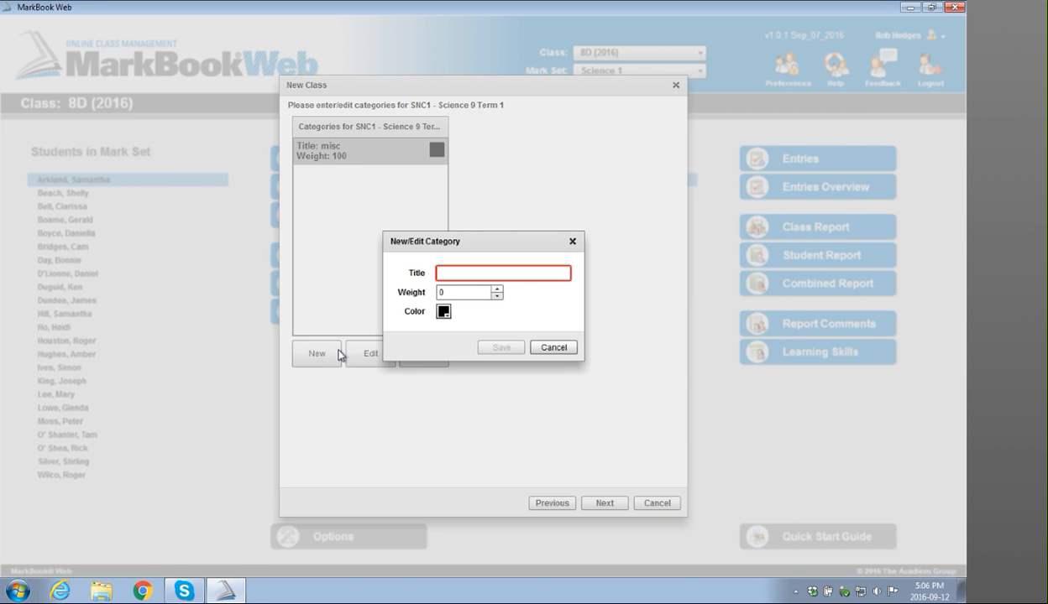
text(Kno)
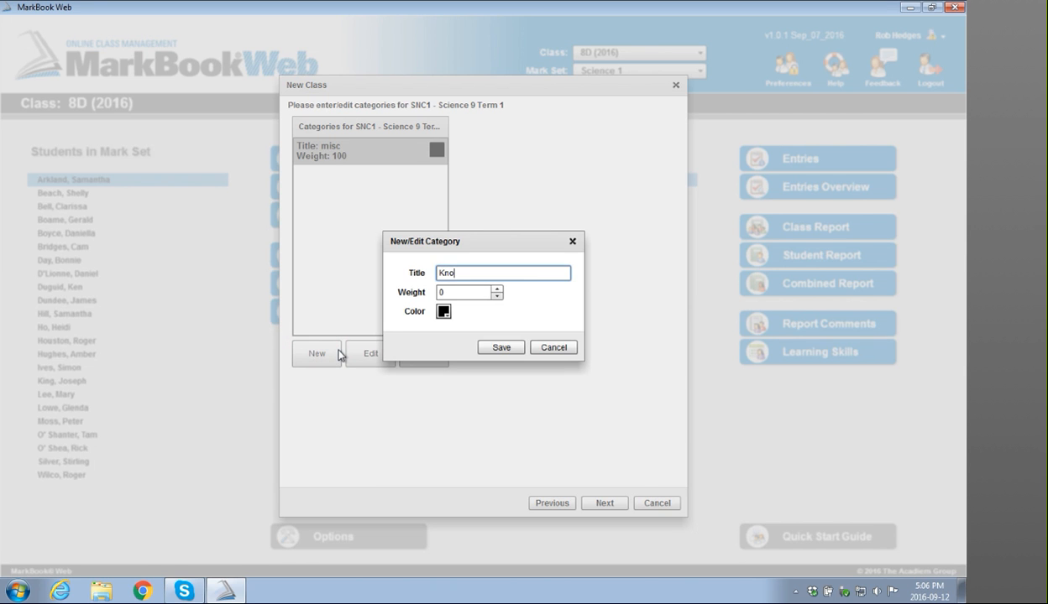
text(wUnd)
click(453, 293)
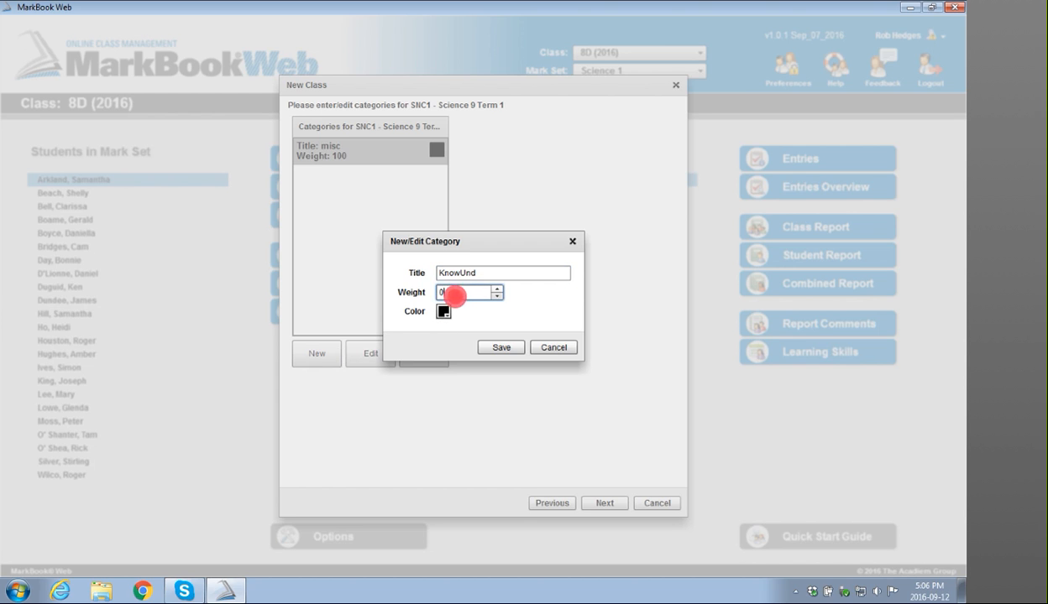
key(BackSpace)
text(25)
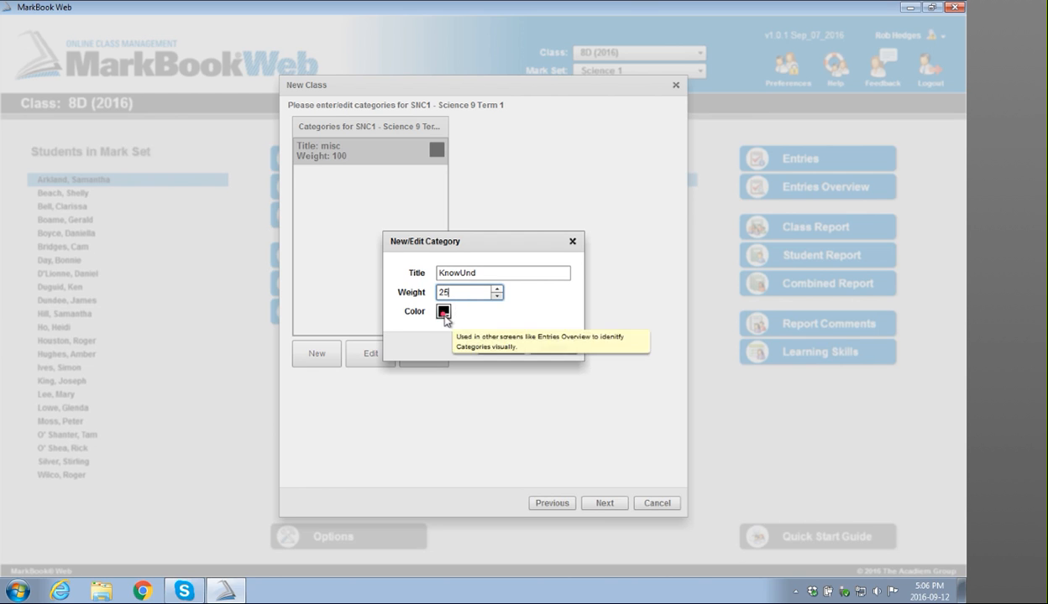
click(443, 311)
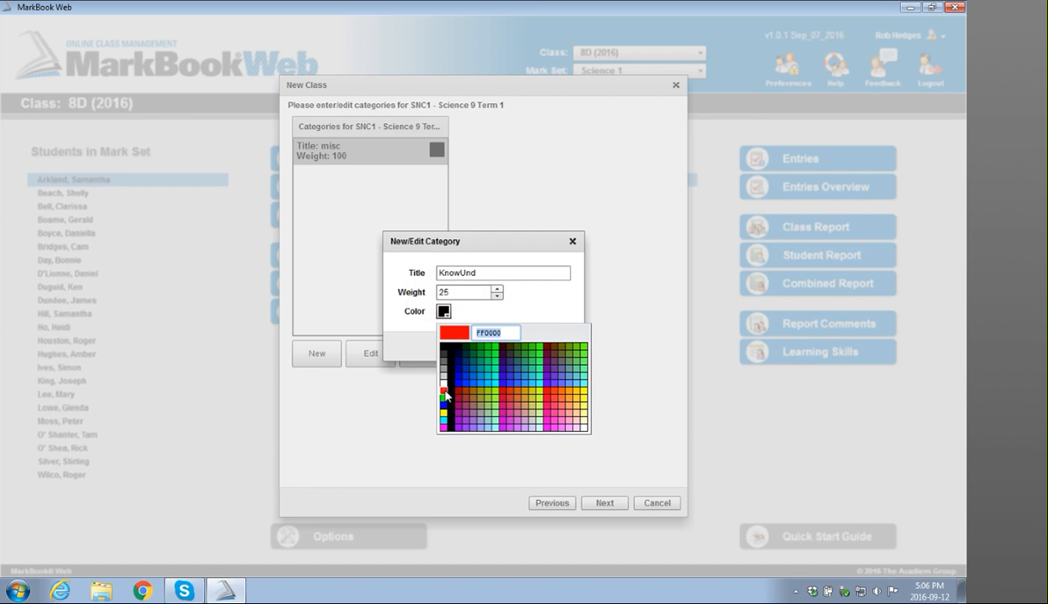
click(444, 392)
click(501, 348)
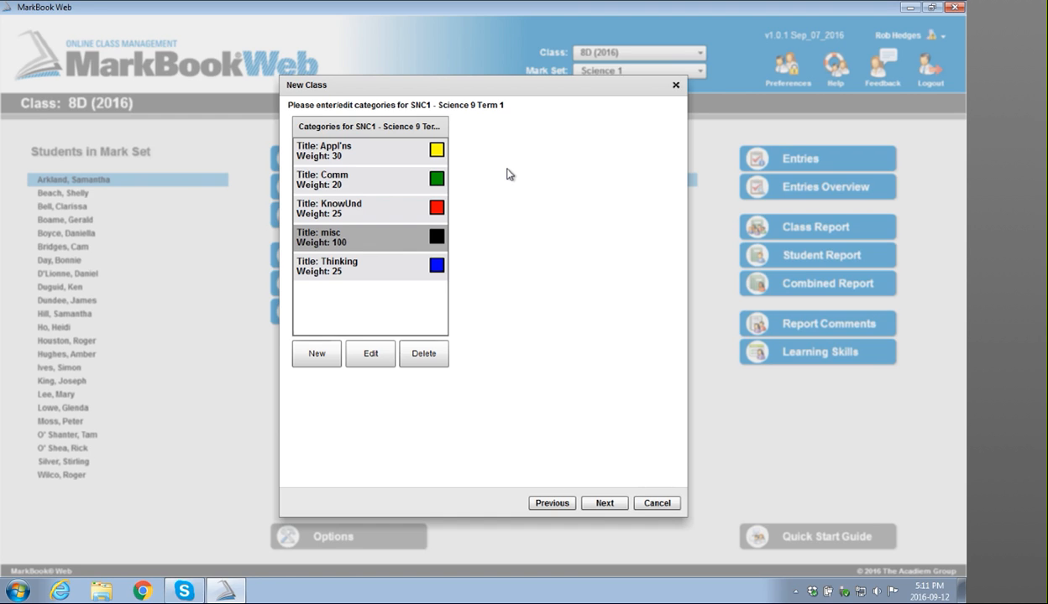
Step: Delete the misc category from the mark set and continue to the COP setup
click(347, 239)
click(423, 353)
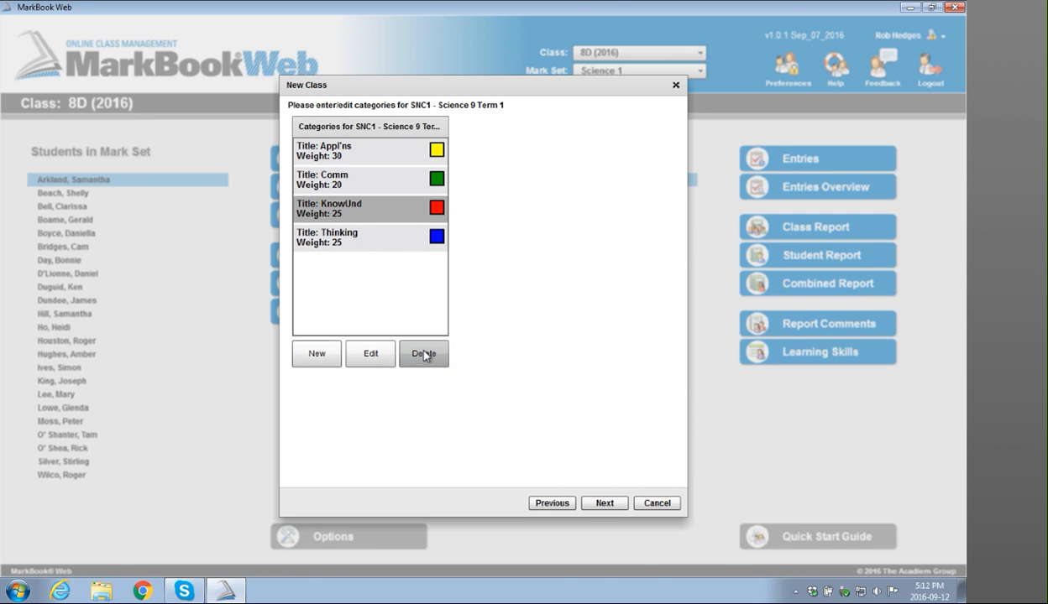
click(599, 503)
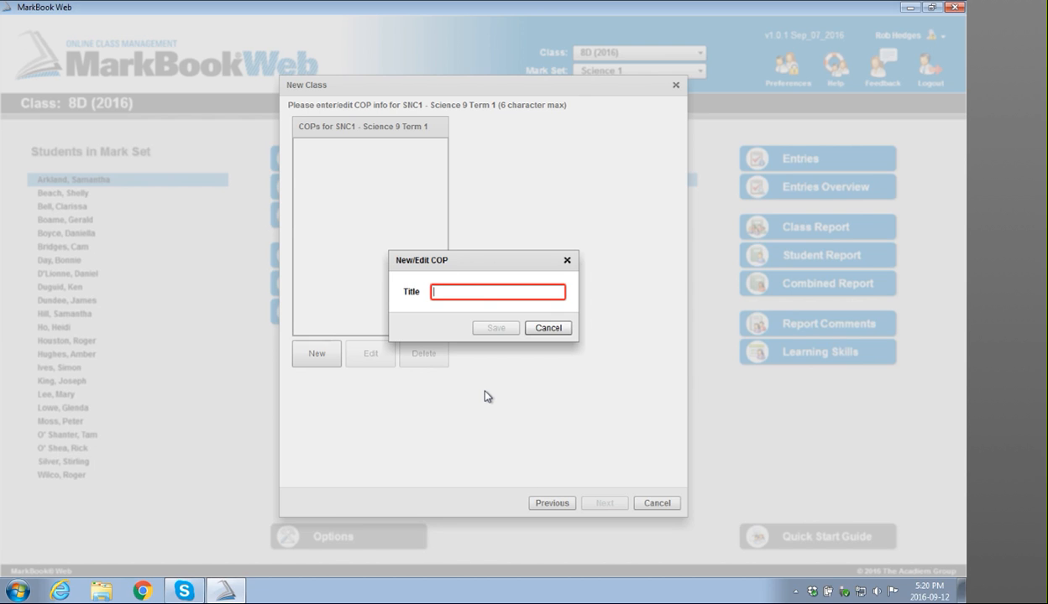
Step: Add a COP titled Conver to the Science 9 Term 1 mark set
text(C)
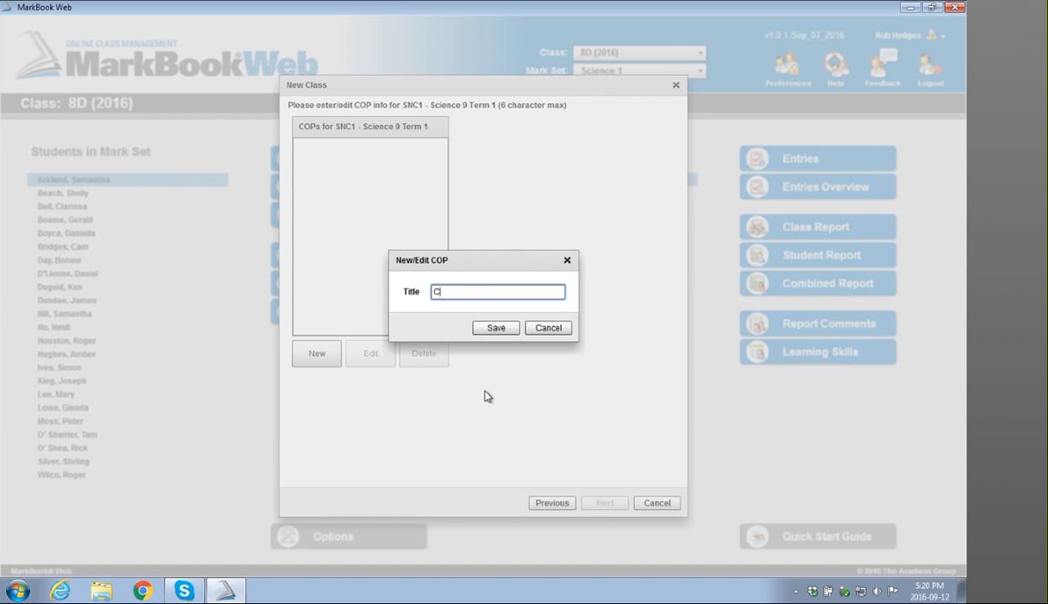
text(onver)
click(496, 330)
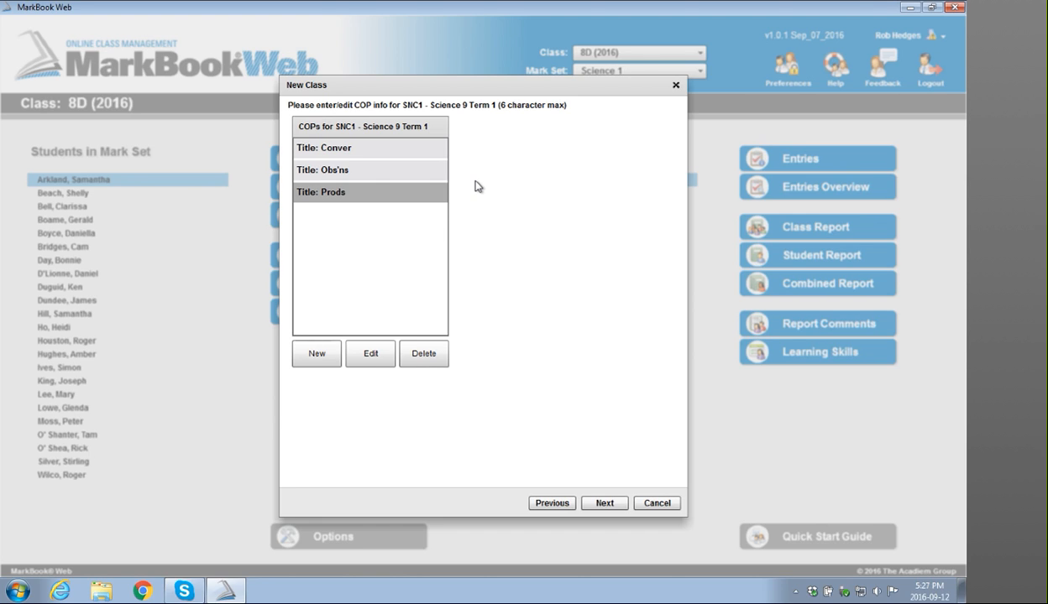
Step: Finish creating the class from its summary and open Science 9 with the Science 9 Term 1 mark set
click(601, 503)
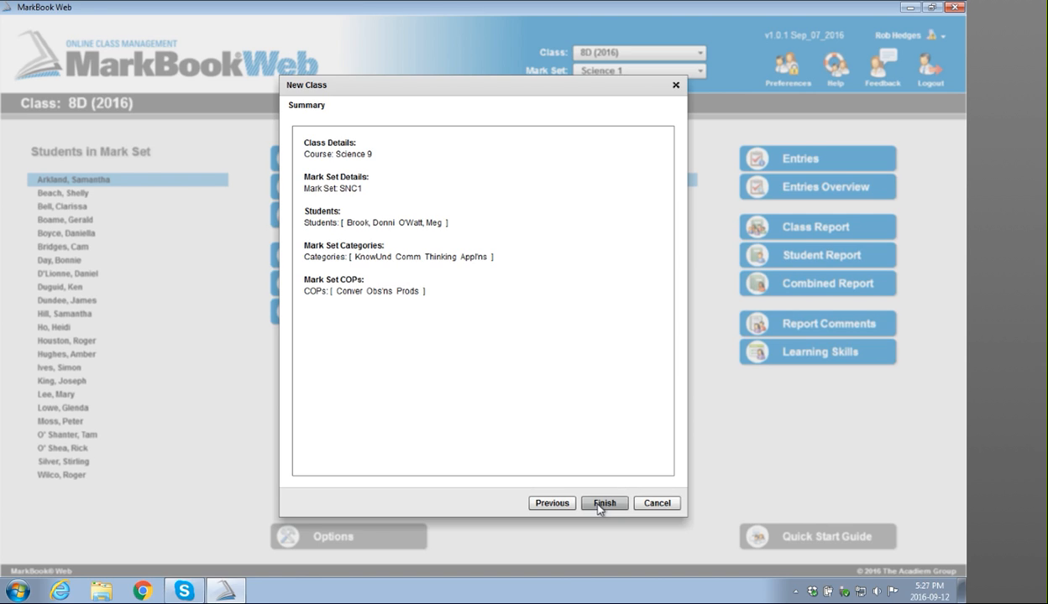
click(602, 504)
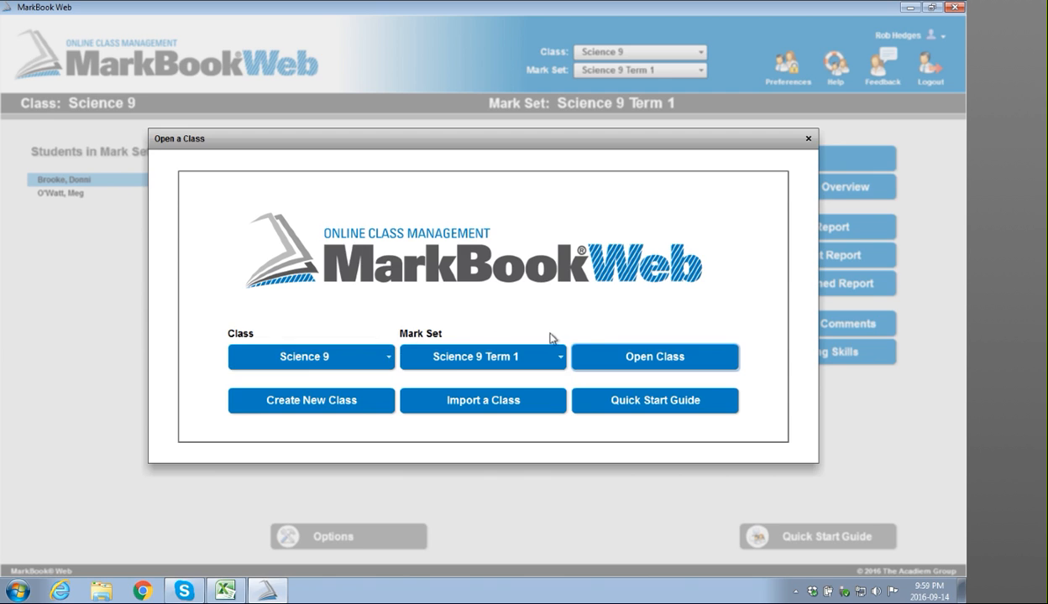
click(655, 359)
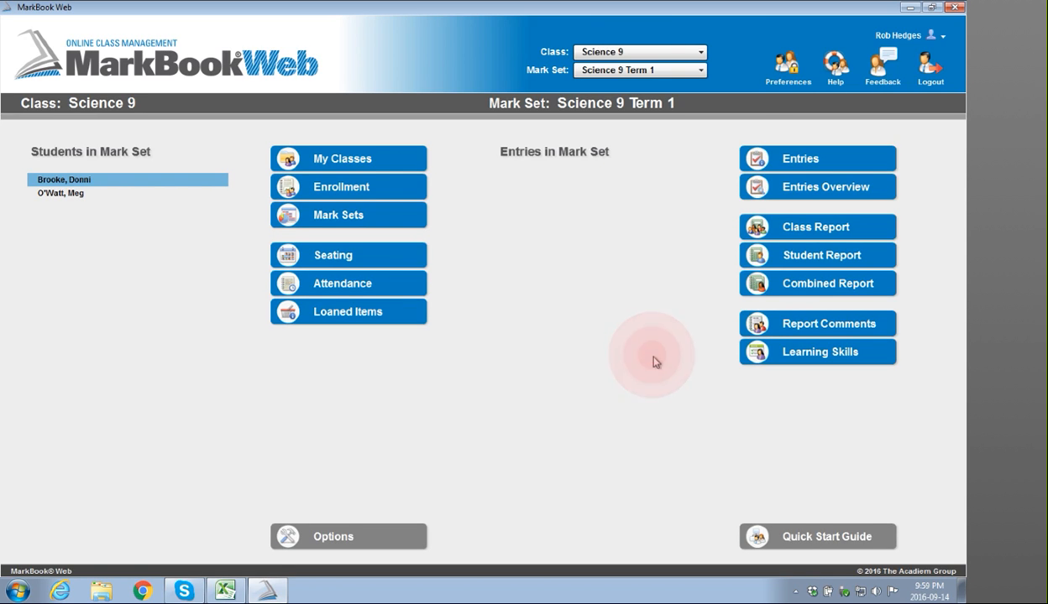